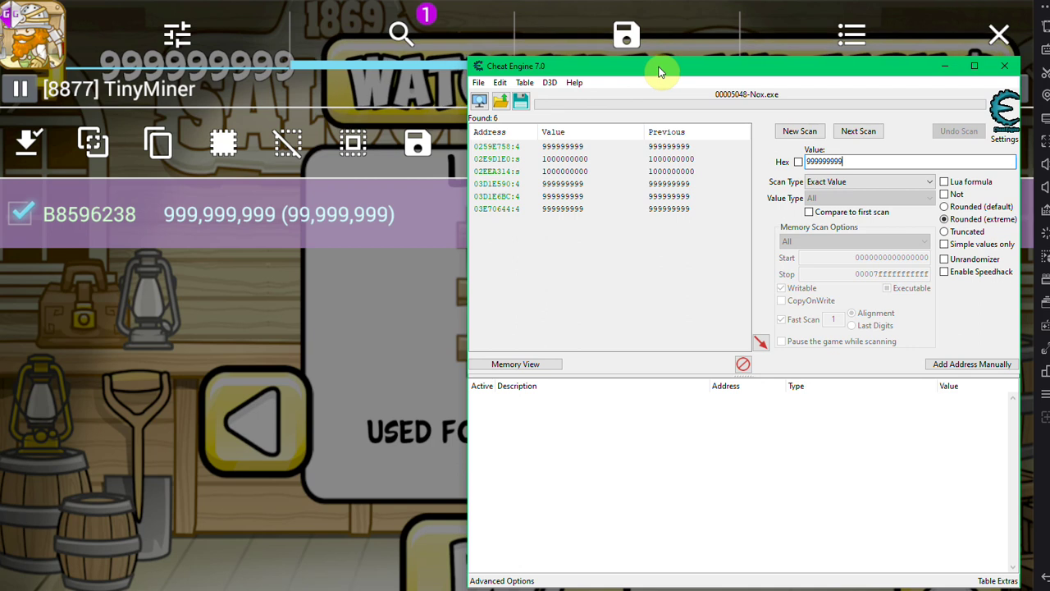
- Reattach Cheat Engine to the 00005048-NoxPlayer process from the Applications list
mouse_move(659, 72)
left_mouse_down()
mouse_move(530, 63)
mouse_move(591, 43)
mouse_move(642, 46)
mouse_move(665, 72)
left_mouse_up()
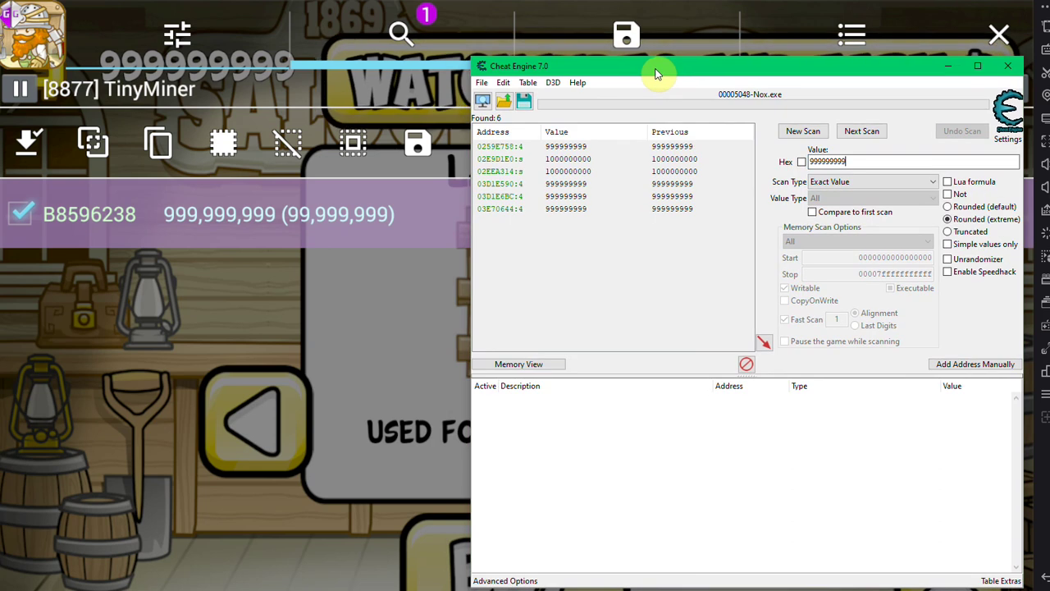
left_click(481, 108)
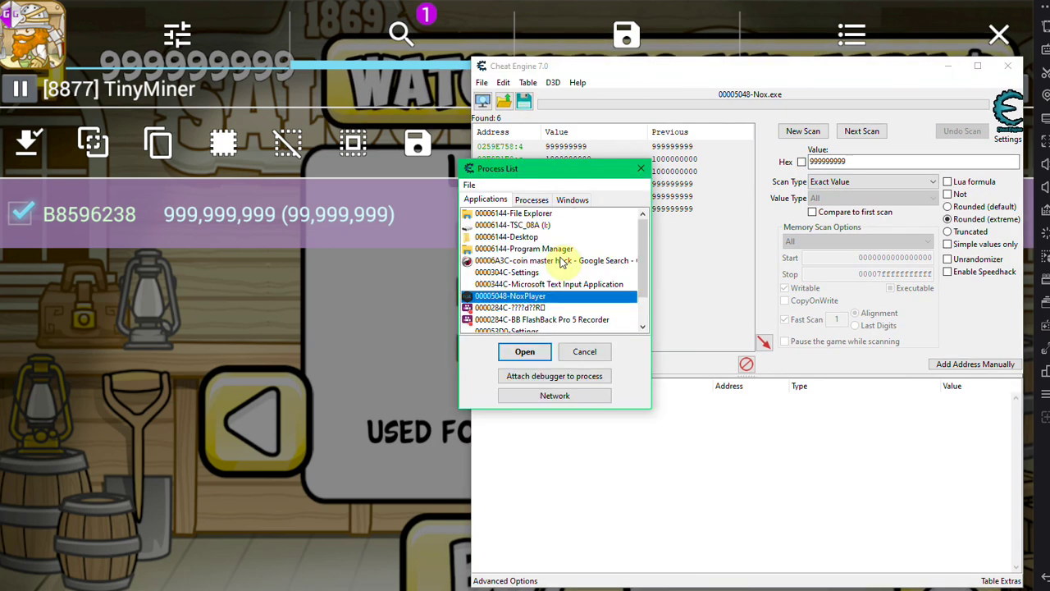
double_click(546, 300)
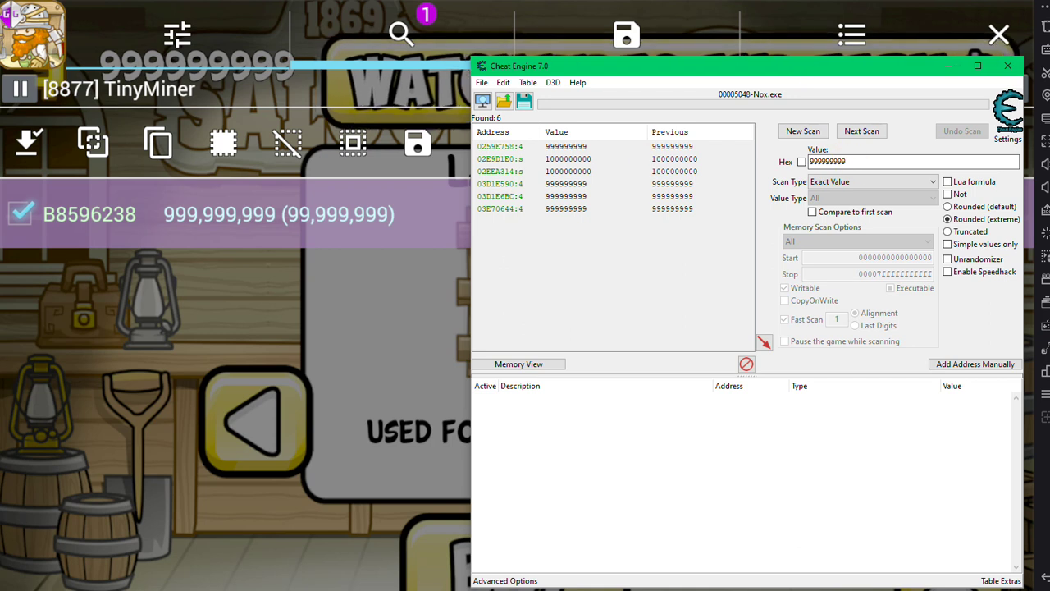
- Change GameGuardian's B8596238 money value from 999,999,999 to 100
left_click(286, 233)
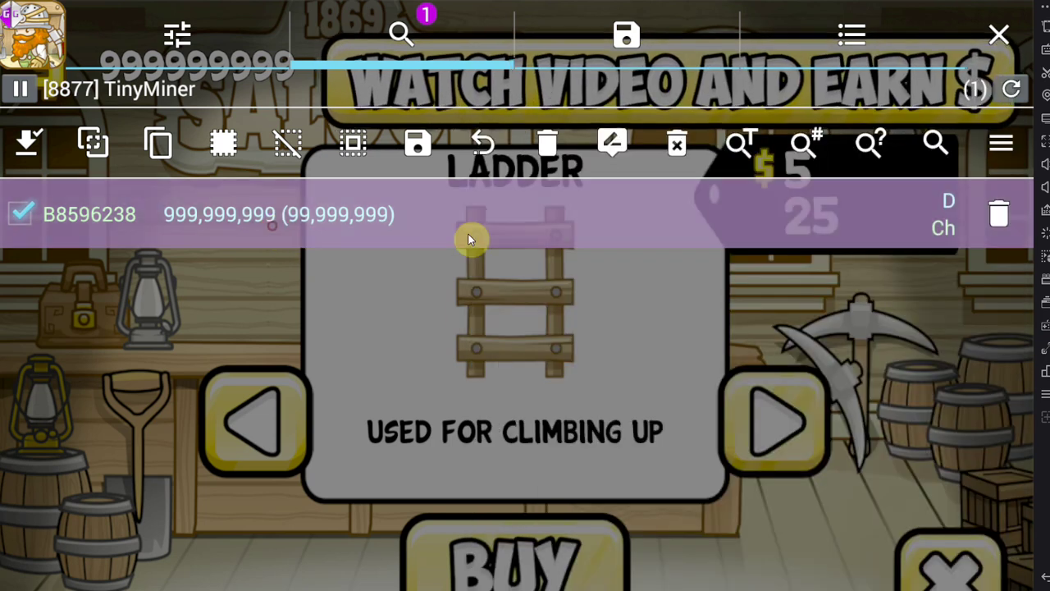
left_click(282, 182)
left_click(68, 178)
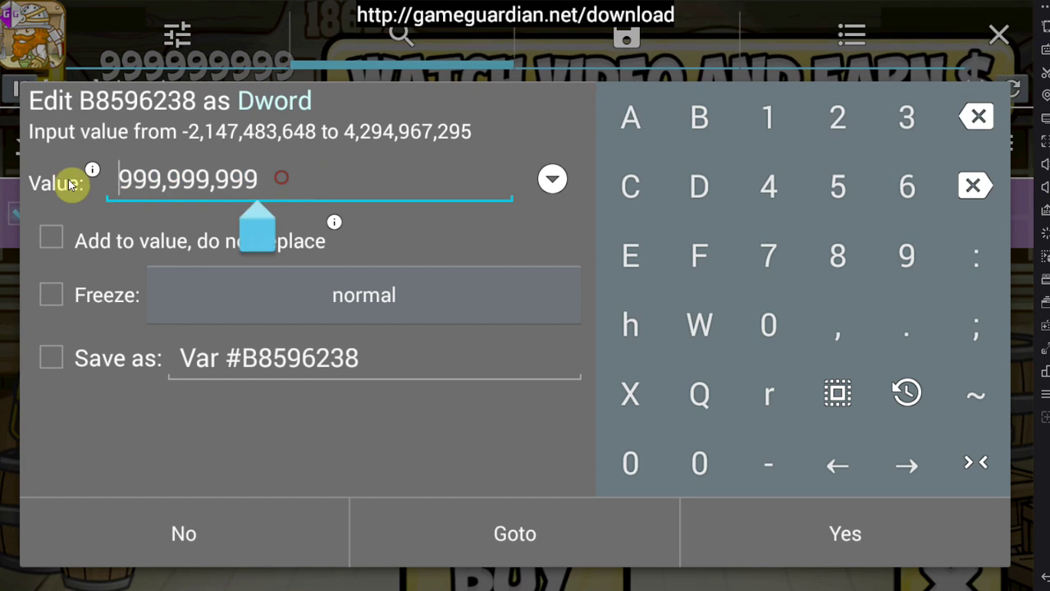
left_click(257, 177)
key("BackSpace")
key("BackSpace")
key("BackSpace")
key("BackSpace")
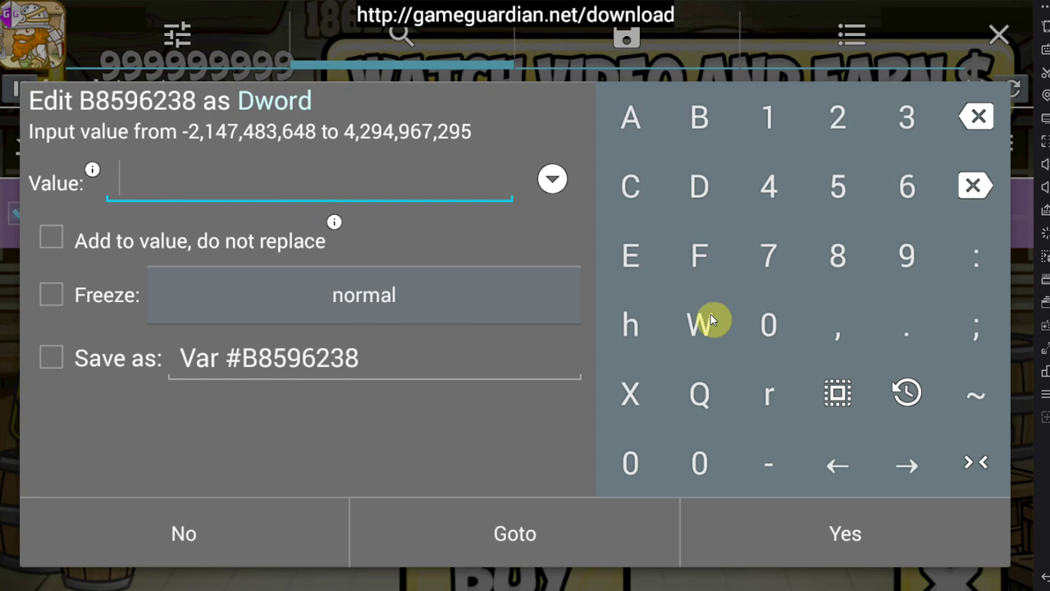
left_click(769, 117)
left_click(769, 326)
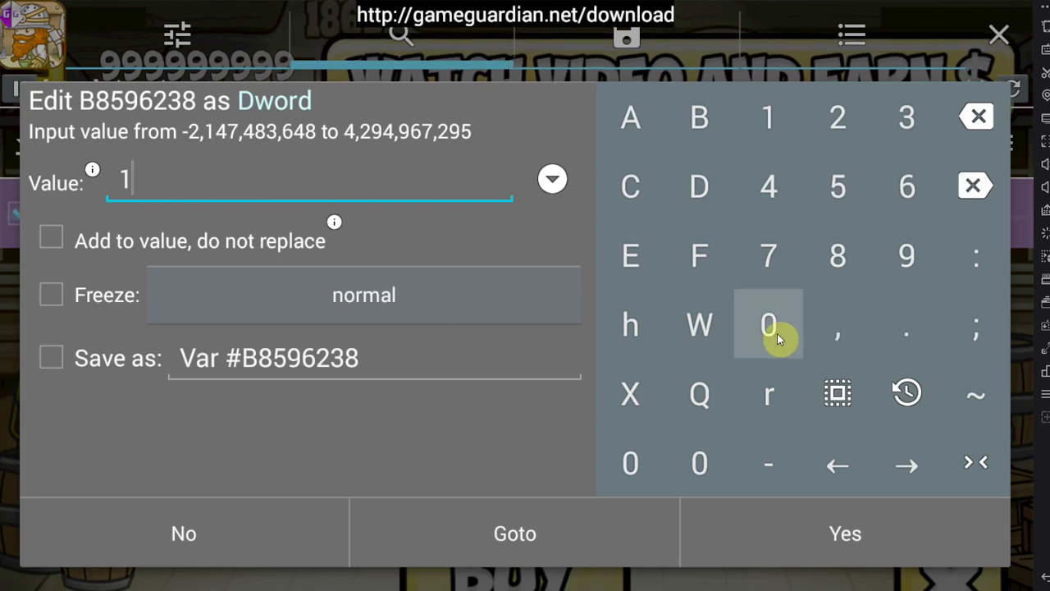
left_click(769, 325)
left_click(848, 562)
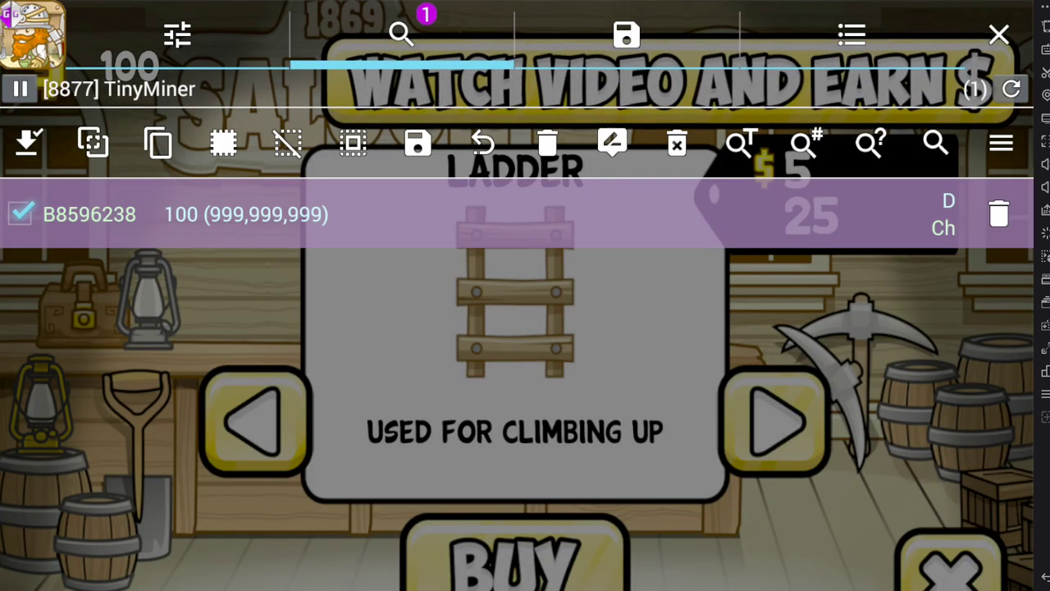
- Run a Cheat Engine next scan for the exact value 100, finding 0 addresses
key("alt+Tab")
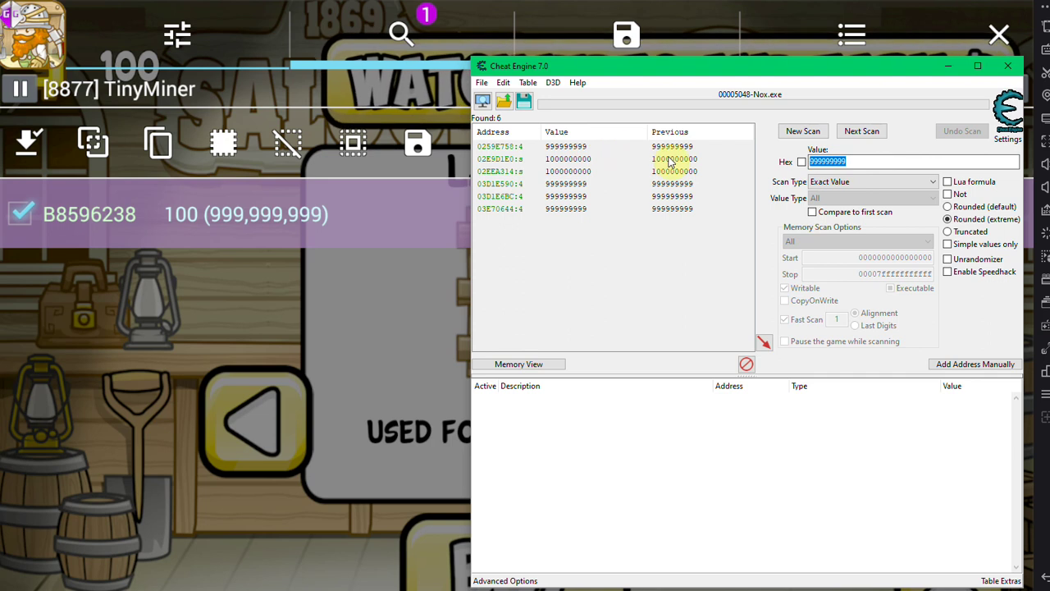
type("100")
left_click(867, 131)
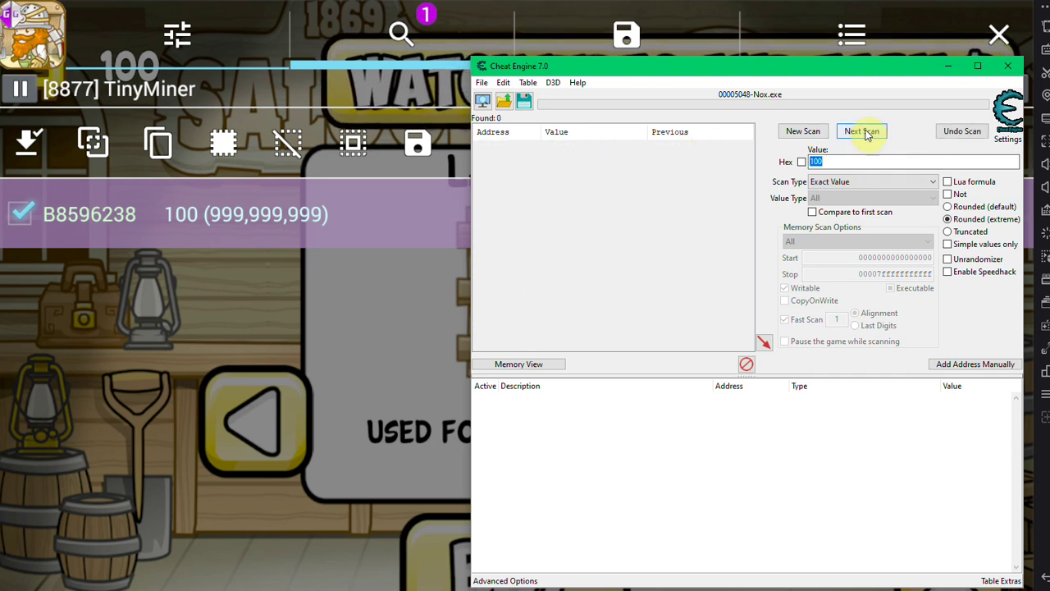
left_click(854, 189)
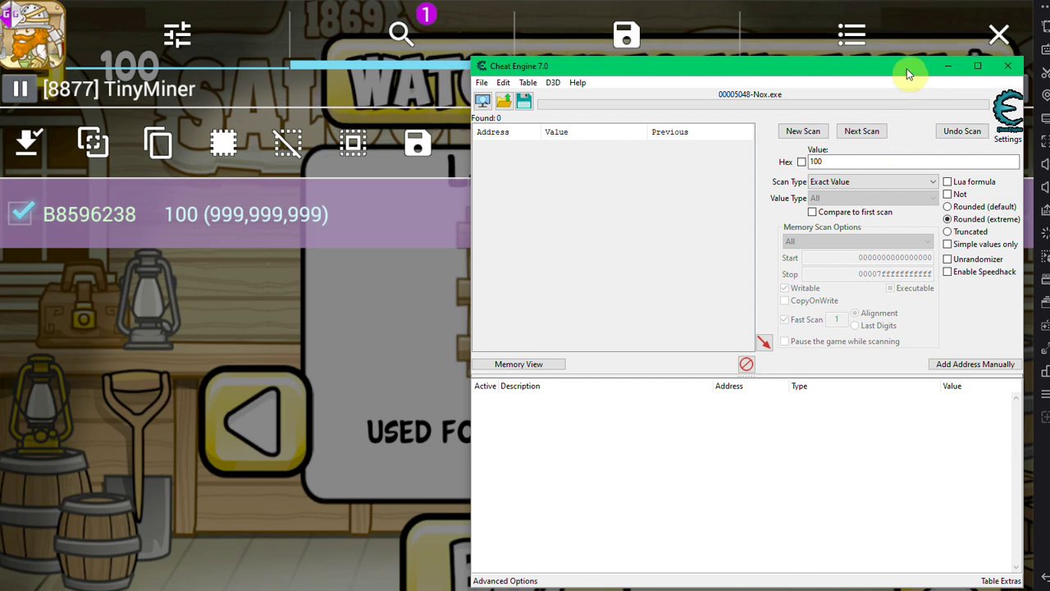
left_click(720, 4)
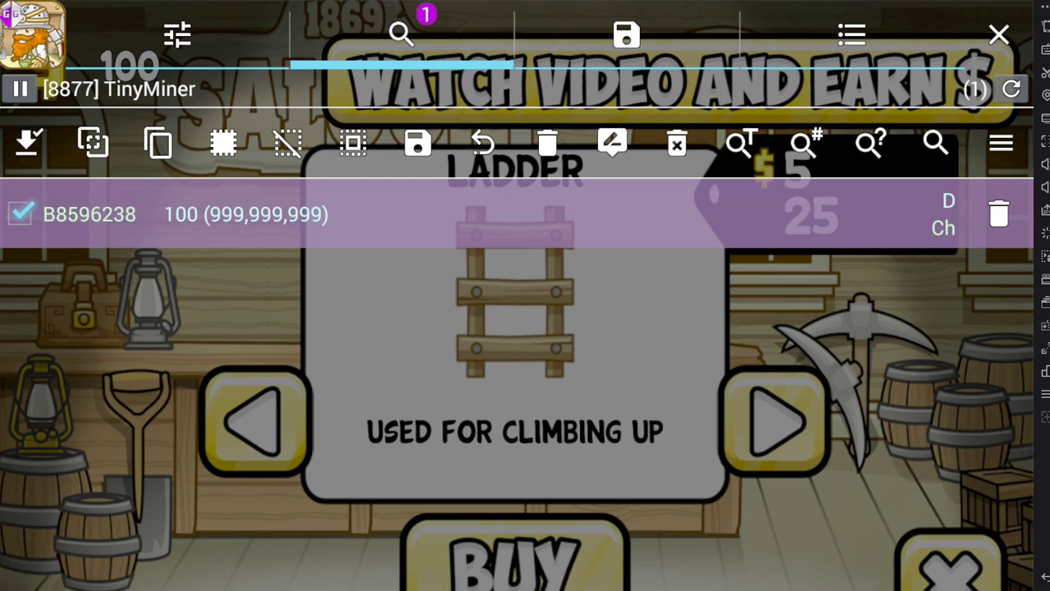
key("alt+Tab")
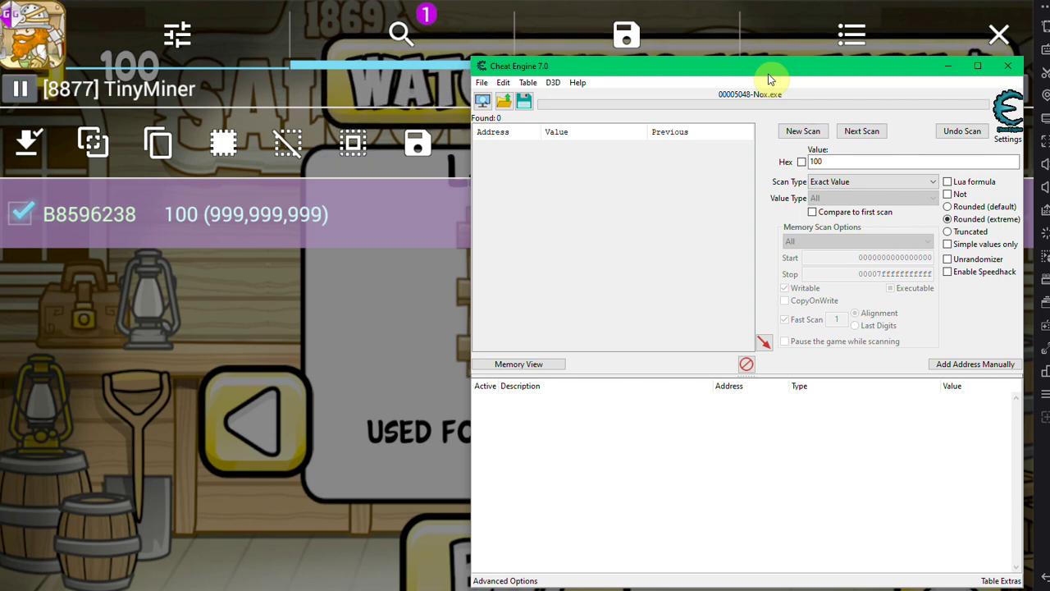
mouse_move(769, 73)
left_mouse_down()
mouse_move(664, 36)
mouse_move(601, 72)
left_mouse_up()
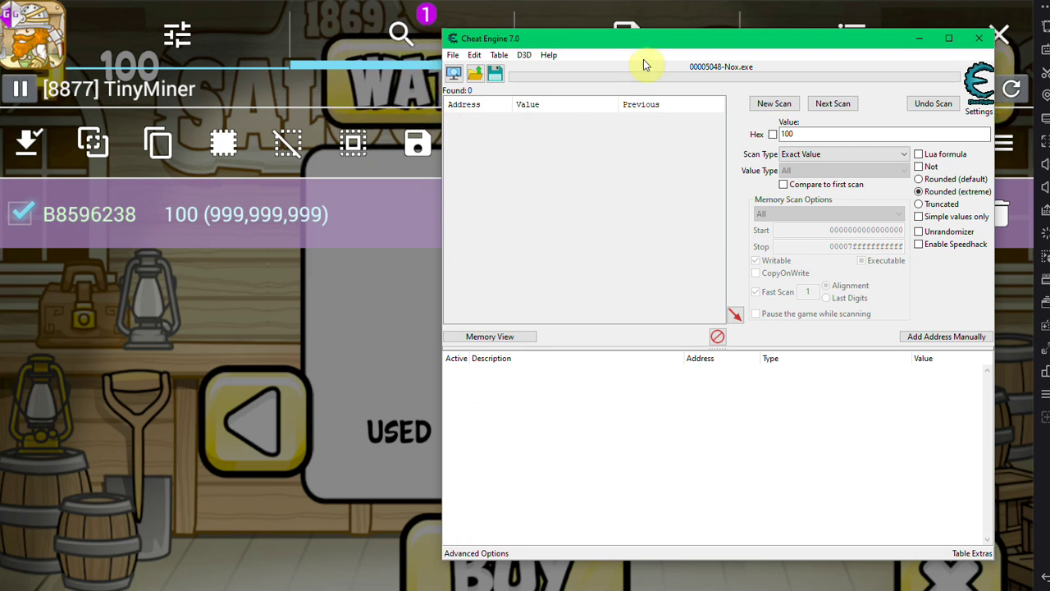
mouse_move(587, 43)
left_mouse_down()
mouse_move(555, 54)
mouse_move(688, 18)
mouse_move(671, 39)
left_mouse_up()
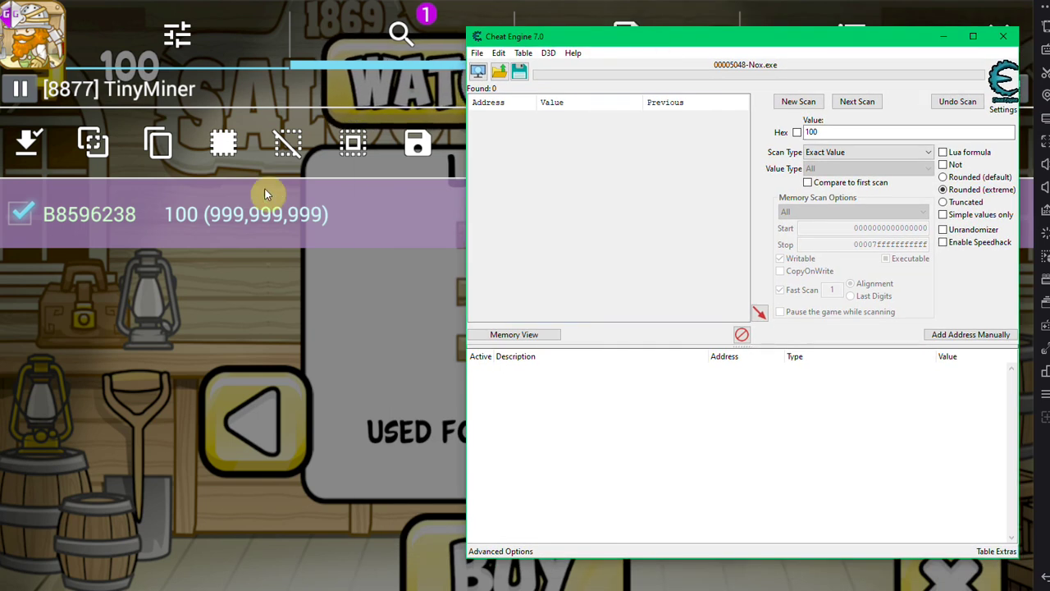
- Restore GameGuardian's B8596238 money value to 999999999
left_click(276, 215)
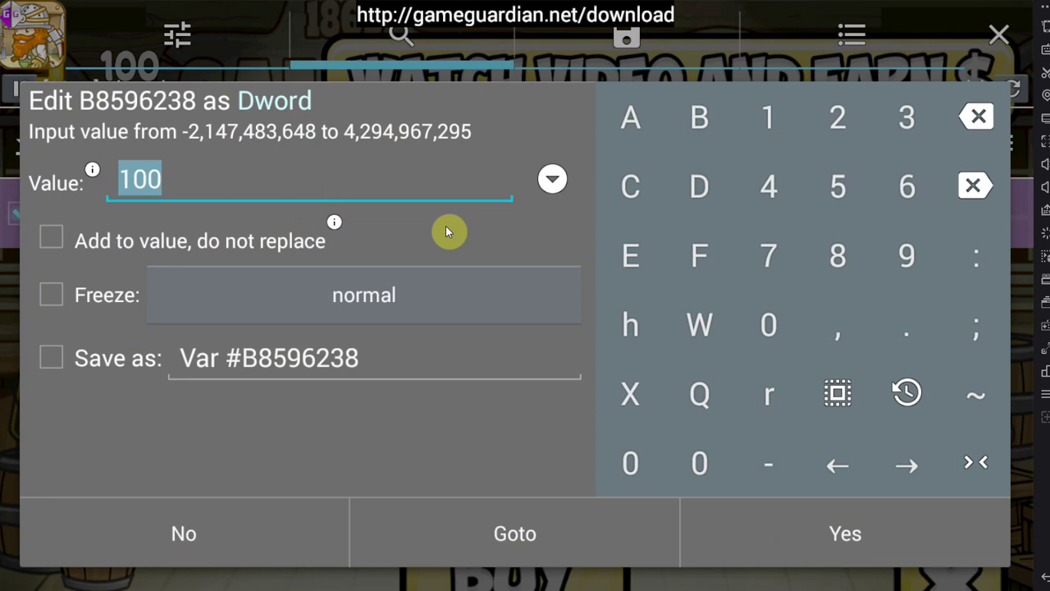
double_click(909, 259)
left_click(913, 263)
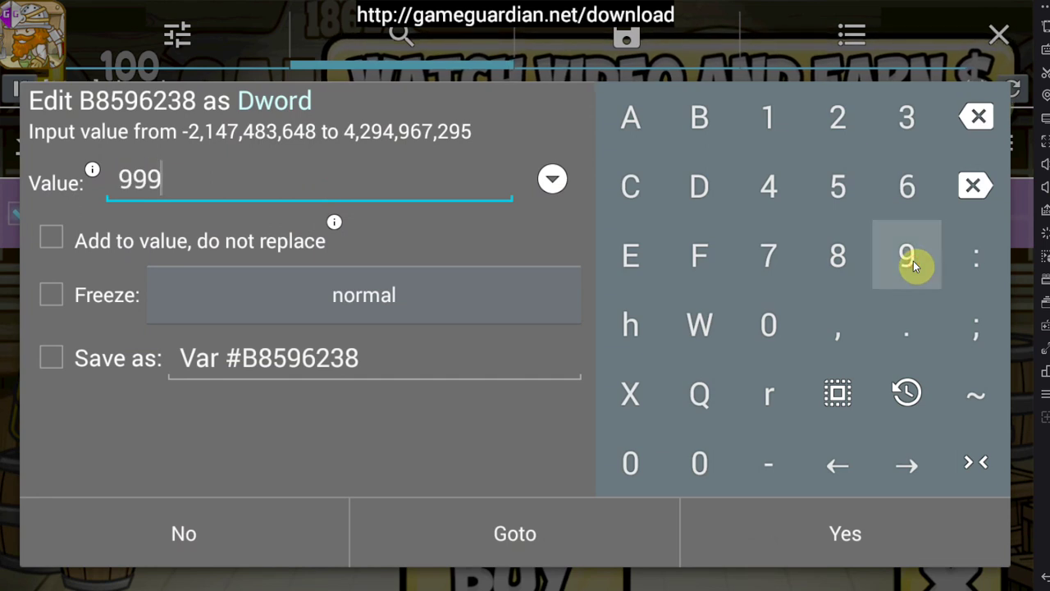
double_click(913, 263)
left_click(913, 262)
double_click(911, 259)
left_click(910, 260)
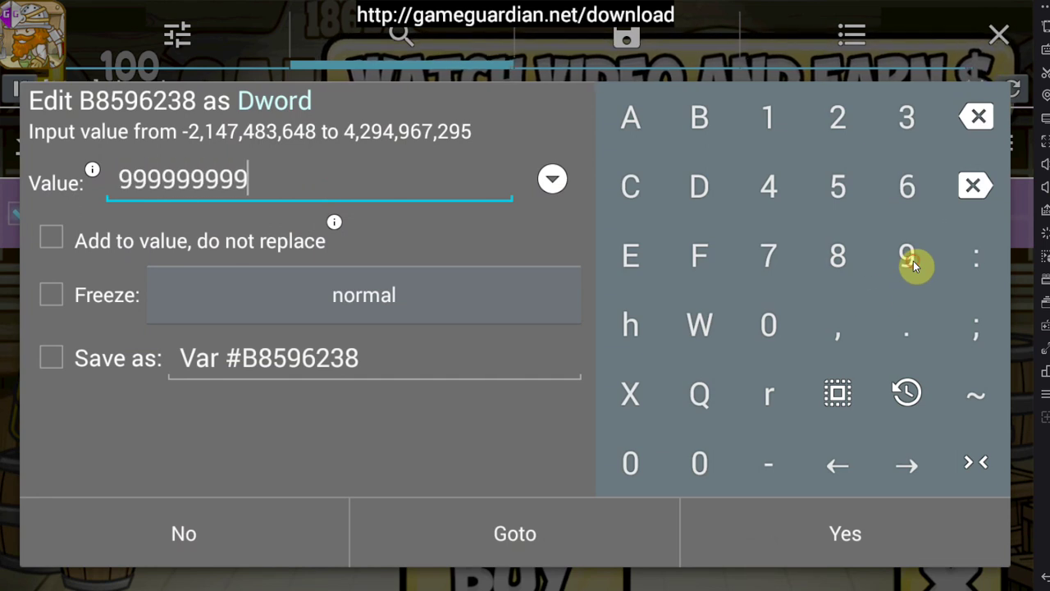
left_click(873, 563)
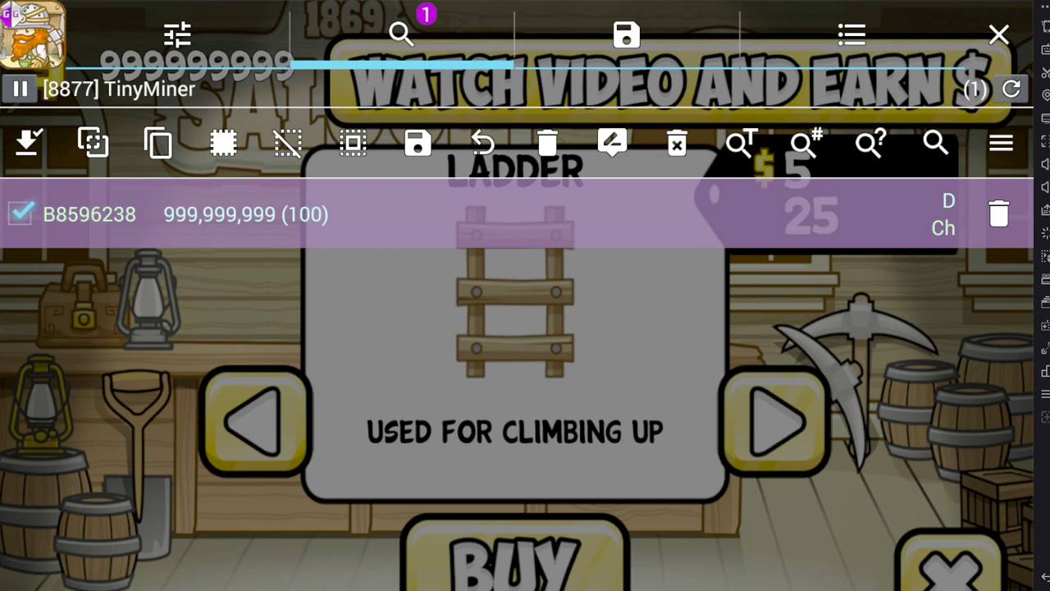
key("alt+Tab")
- Reposition Cheat Engine and bring the emulator's GameGuardian list (B8596238 at 999,999,999) in front
left_click_drag(729, 41, 742, 25)
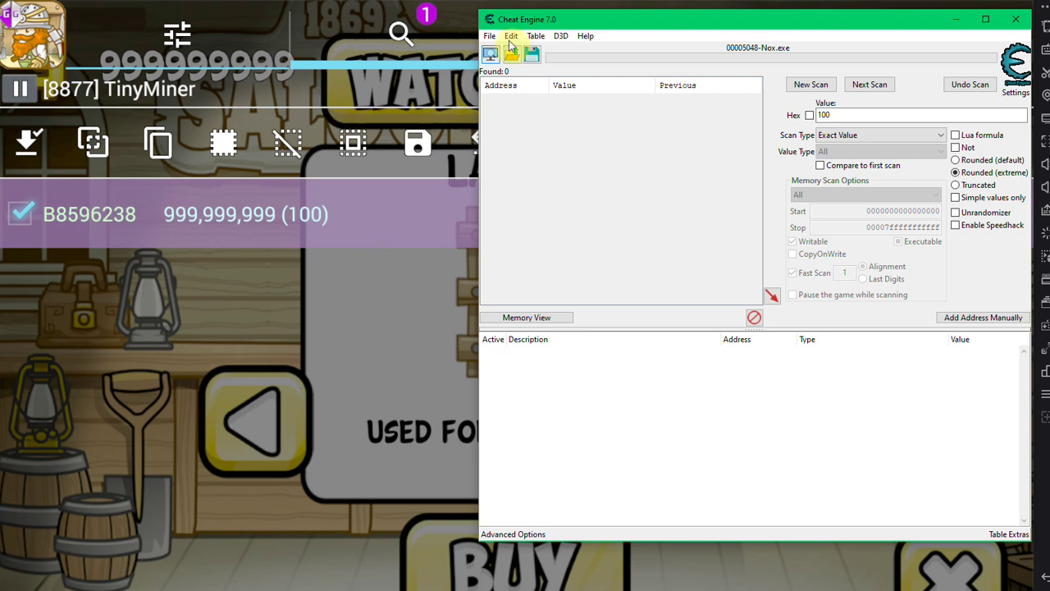
left_click_drag(614, 23, 600, 53)
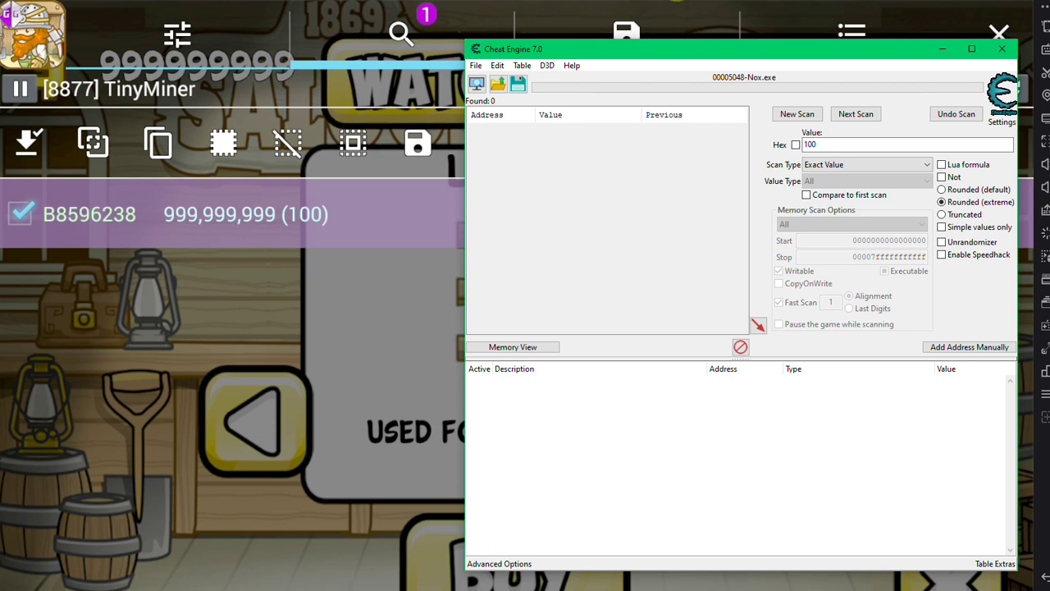
left_click(368, 63)
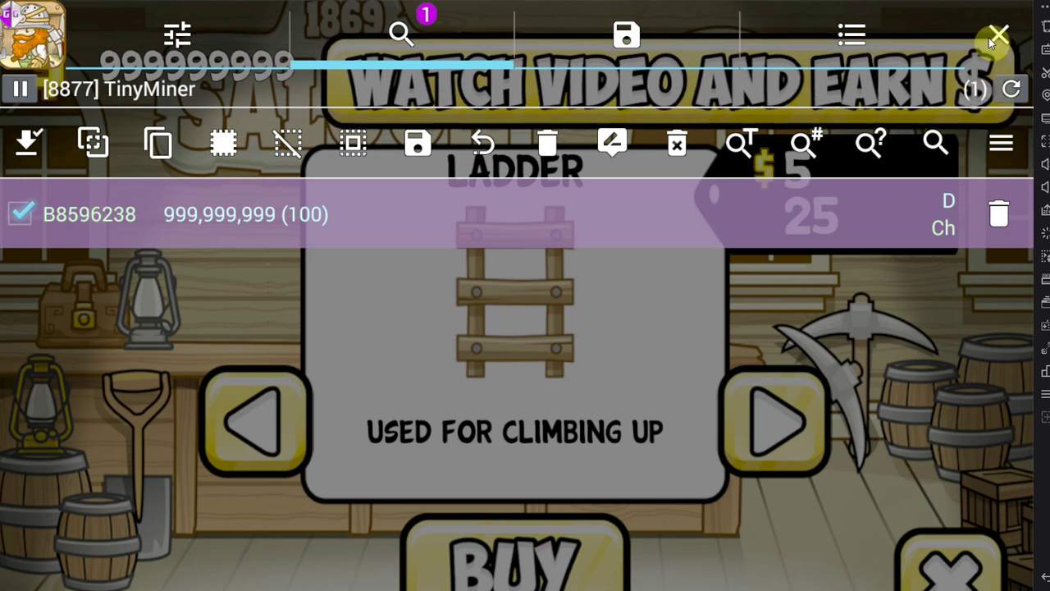
left_click(21, 18)
left_click(80, 54)
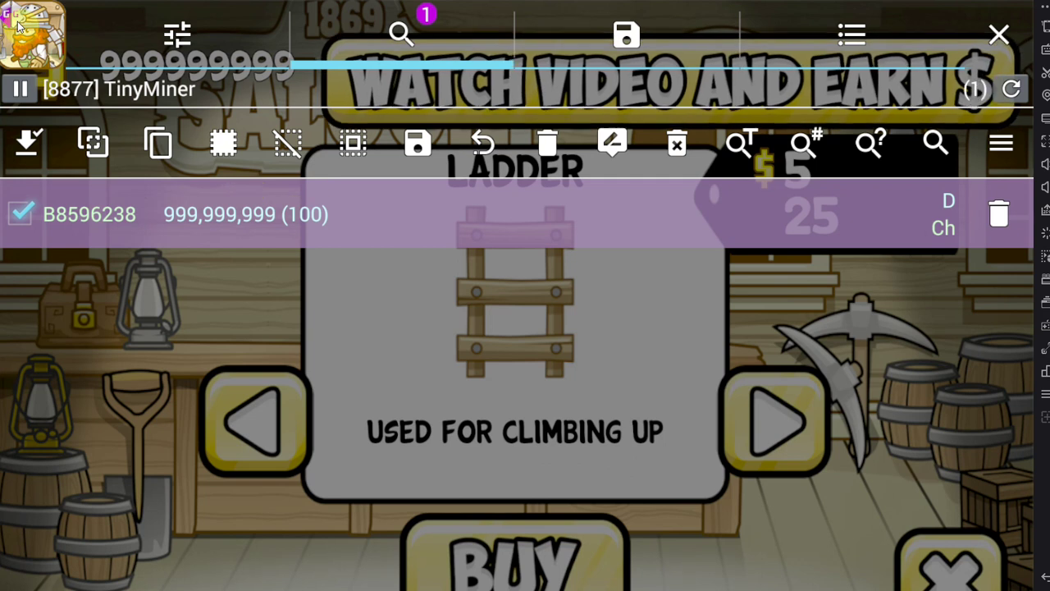
left_click(997, 39)
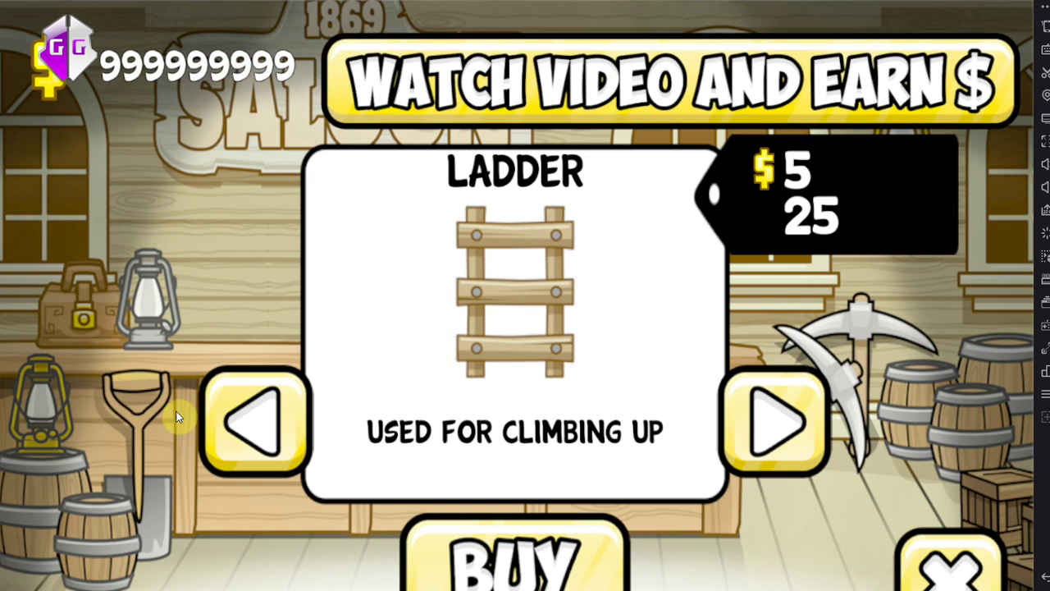
left_click(86, 72)
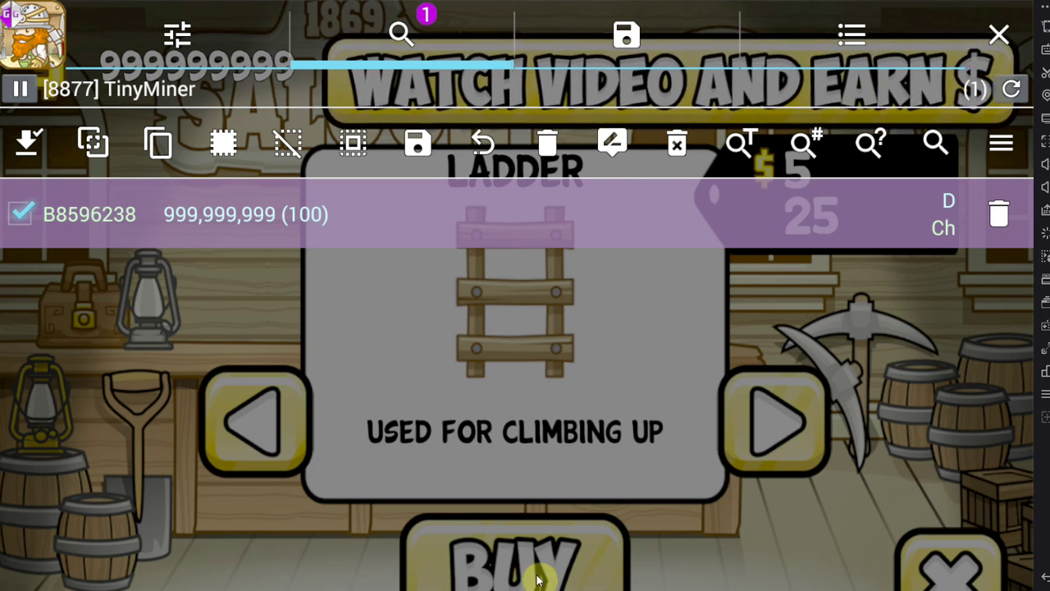
key("alt+Tab")
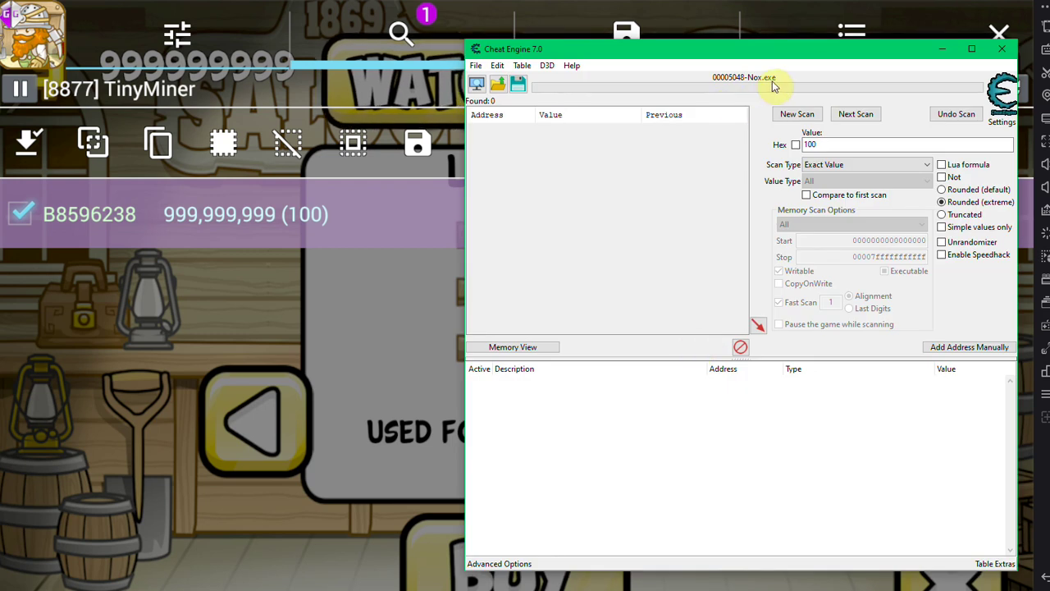
mouse_move(804, 54)
left_mouse_down()
mouse_move(825, 52)
mouse_move(819, 33)
left_mouse_up()
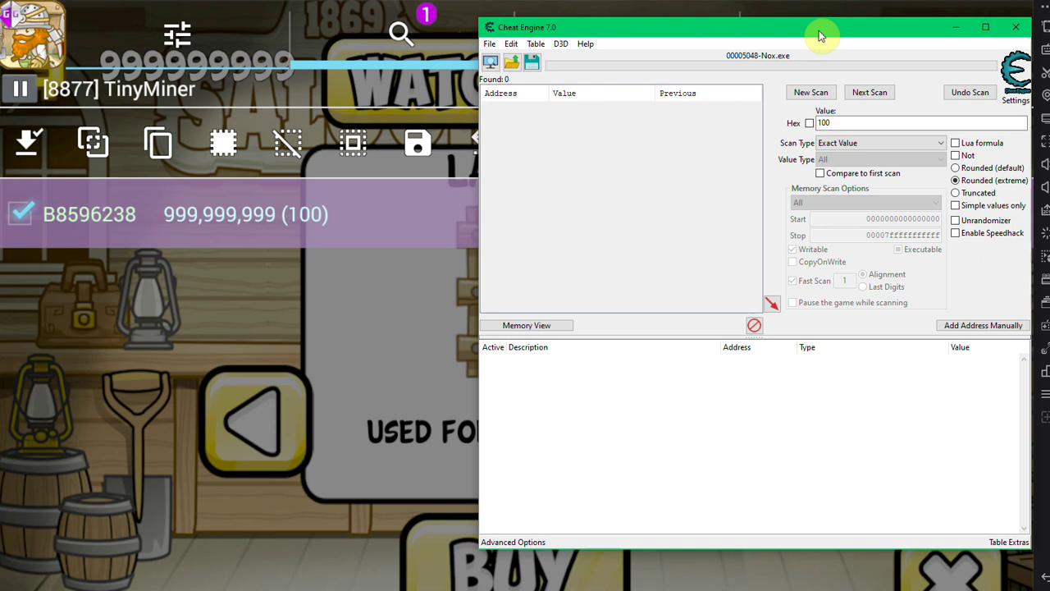
left_click_drag(819, 35, 821, 36)
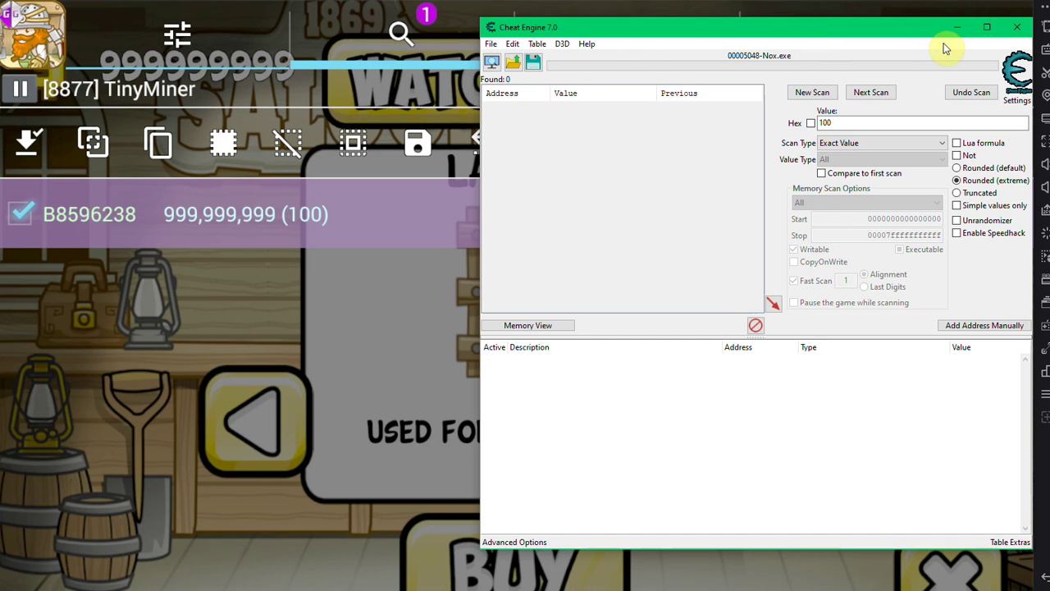
left_click(967, 28)
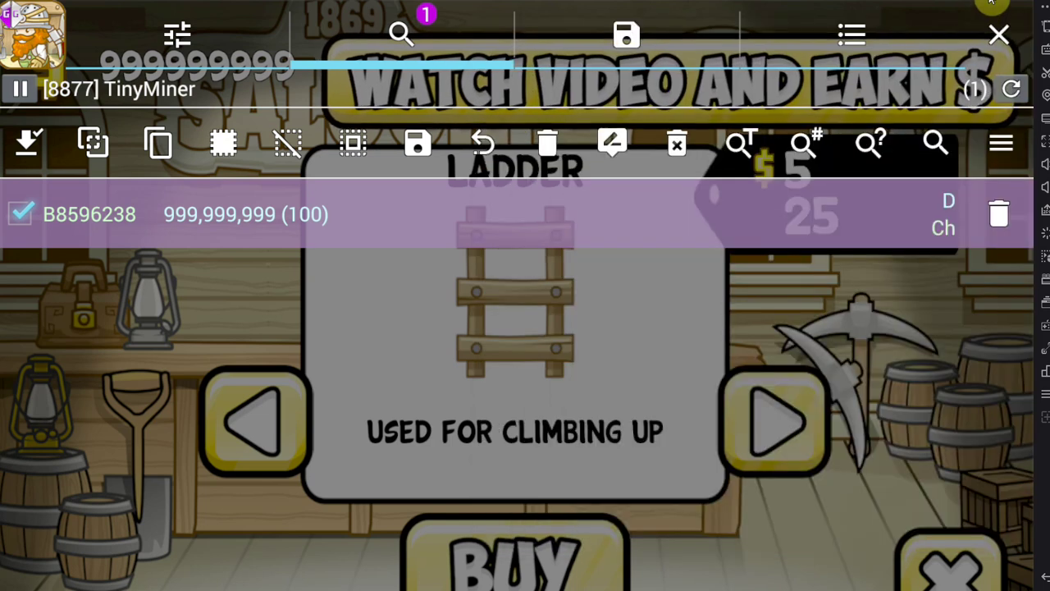